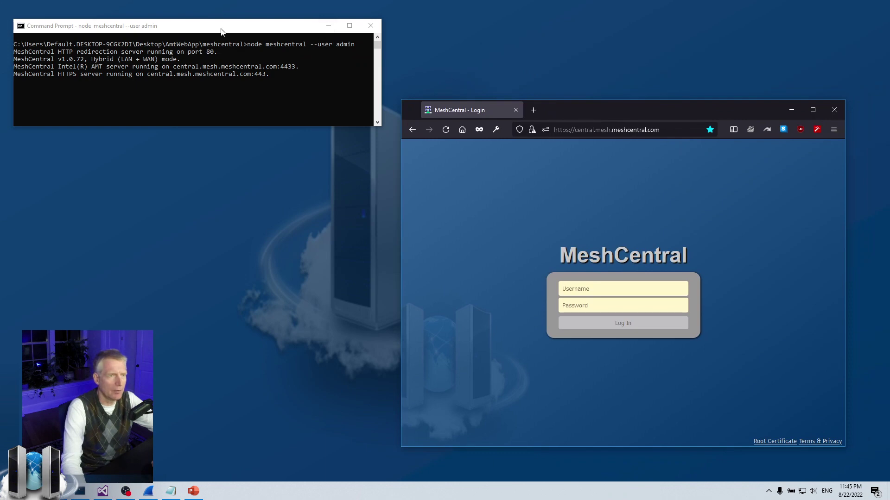
- Load the MeshCentral site from the browser's start page so My Devices shows
{"action": "left_click_drag", "start_coordinate": [221, 26], "coordinate": [221, 21]}
{"action": "left_click_drag", "start_coordinate": [632, 118], "coordinate": [650, 133]}
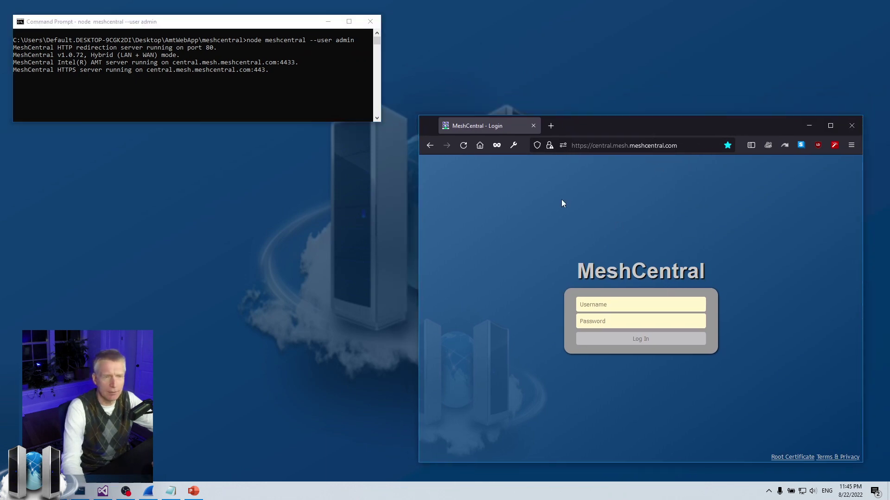
{"action": "left_click", "coordinate": [321, 74]}
{"action": "left_click", "coordinate": [479, 148]}
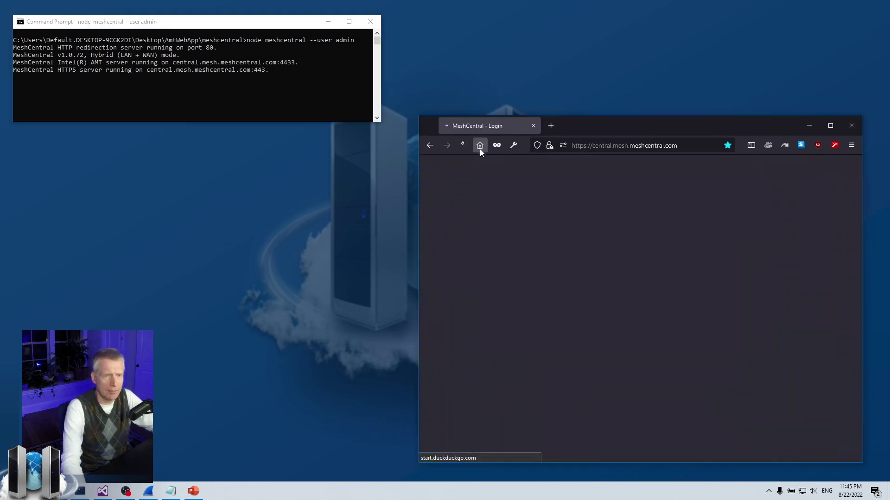
{"action": "left_click", "coordinate": [578, 146]}
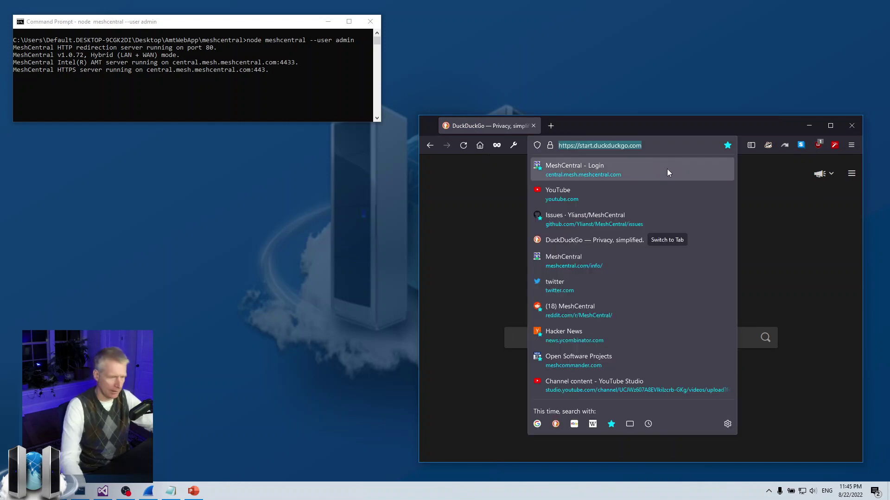
{"action": "type", "text": "central.mesh.meshcentral"}
{"action": "key", "text": "Return"}
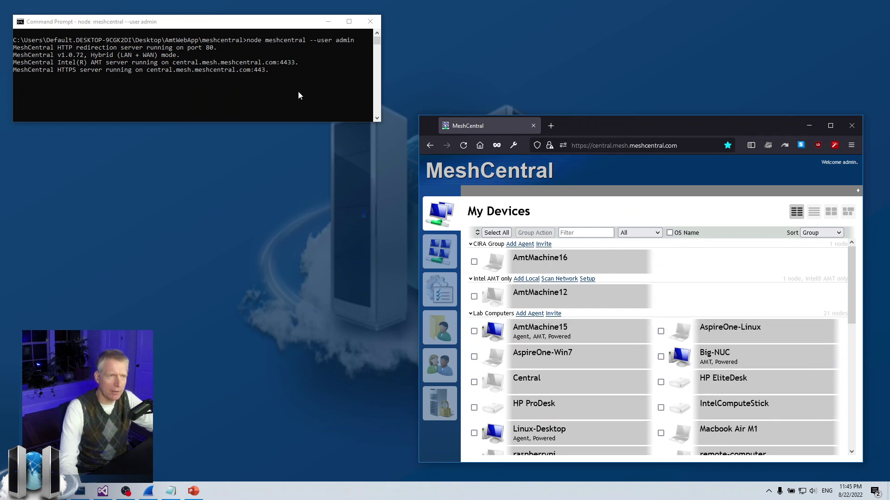
- Copy '--user admin' from the server console and bring config.json to the front
{"action": "left_click", "coordinate": [311, 40]}
{"action": "left_click_drag", "start_coordinate": [308, 40], "coordinate": [351, 40]}
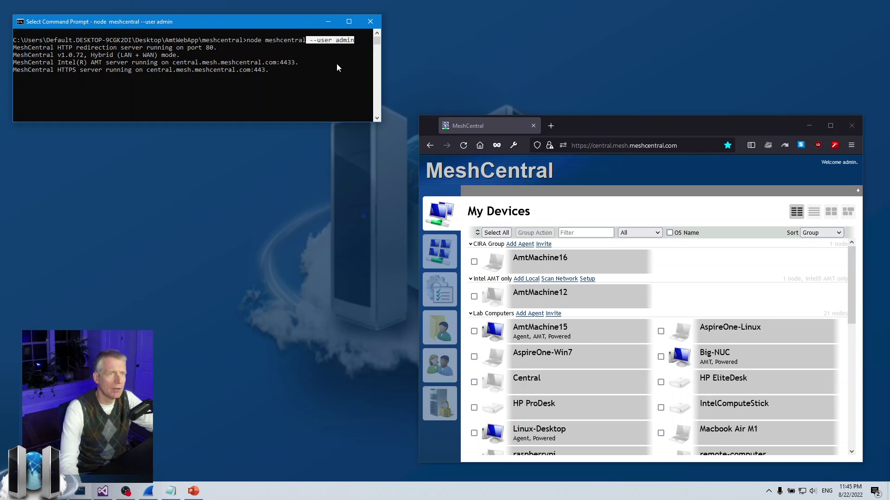
{"action": "key", "text": "ctrl+c"}
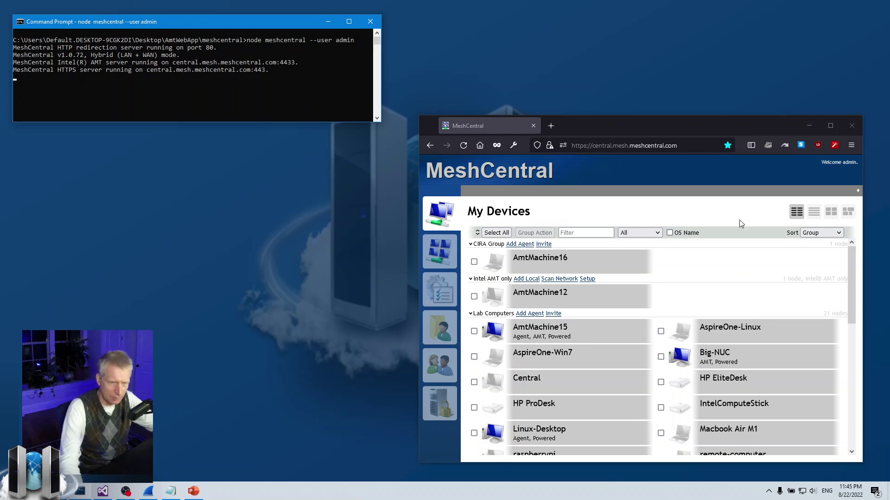
{"action": "left_click_drag", "start_coordinate": [686, 113], "coordinate": [674, 55]}
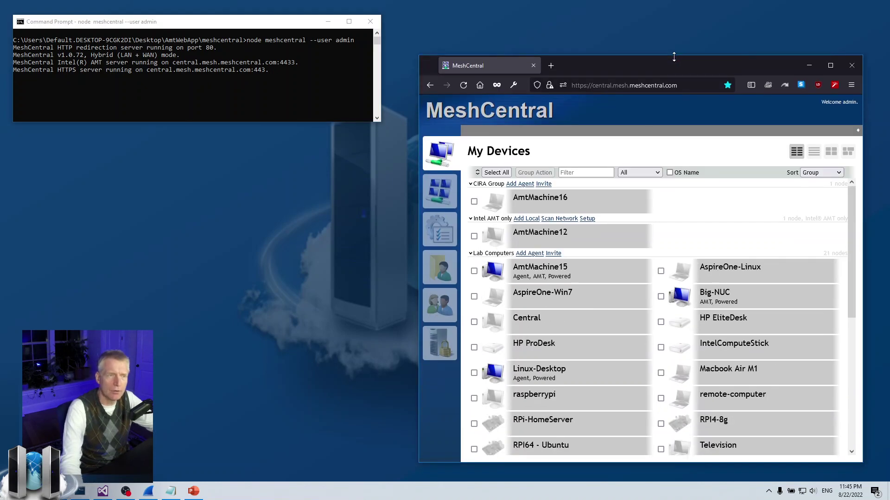
{"action": "left_click_drag", "start_coordinate": [591, 68], "coordinate": [589, 69]}
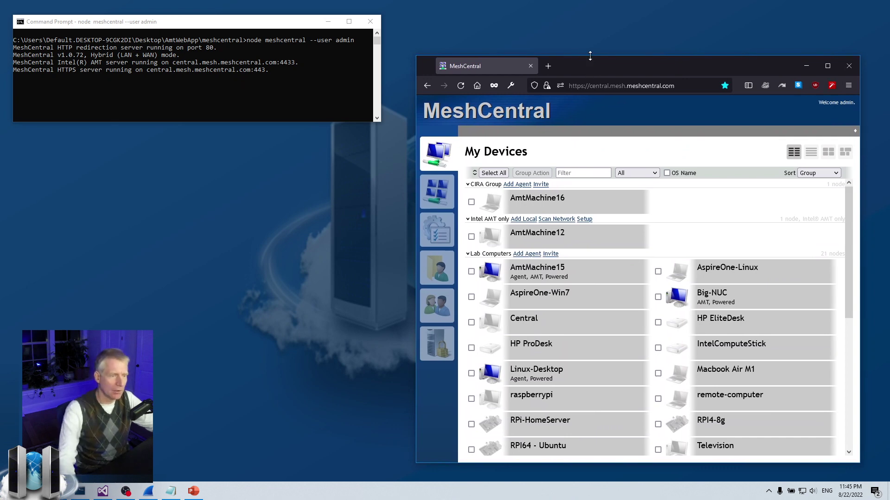
{"action": "left_click", "coordinate": [102, 491]}
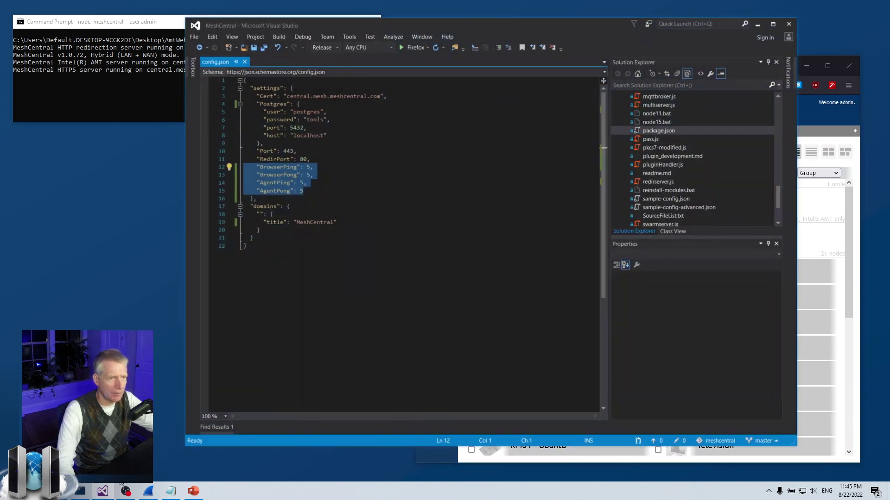
- Delete the BrowserPing, BrowserPong and AgentPing lines so only AgentPong: 5 remains, and save
{"action": "left_click", "coordinate": [322, 168]}
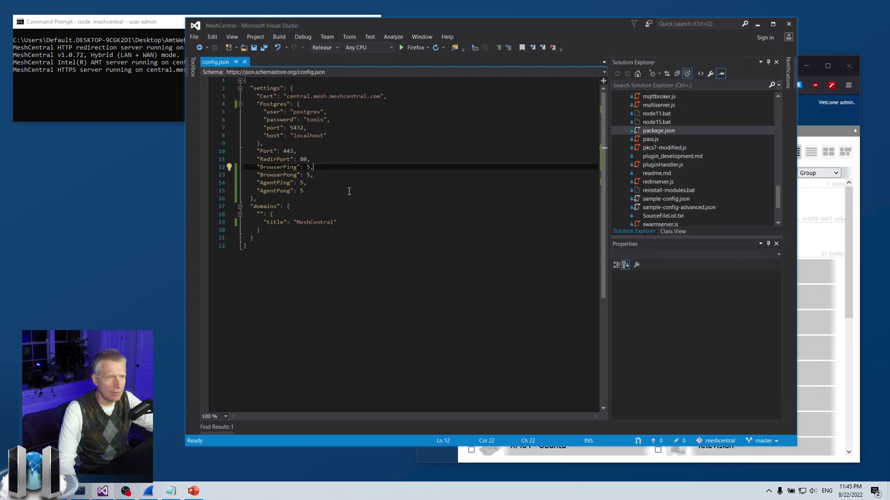
{"action": "key", "text": "Home"}
{"action": "key", "text": "Home"}
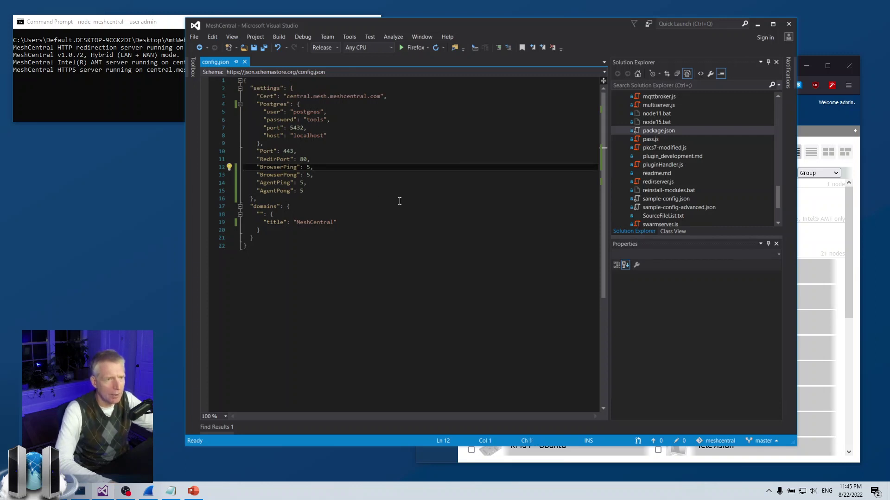
{"action": "key", "text": "shift+Down"}
{"action": "key", "text": "shift+Down"}
{"action": "key", "text": "shift+Down"}
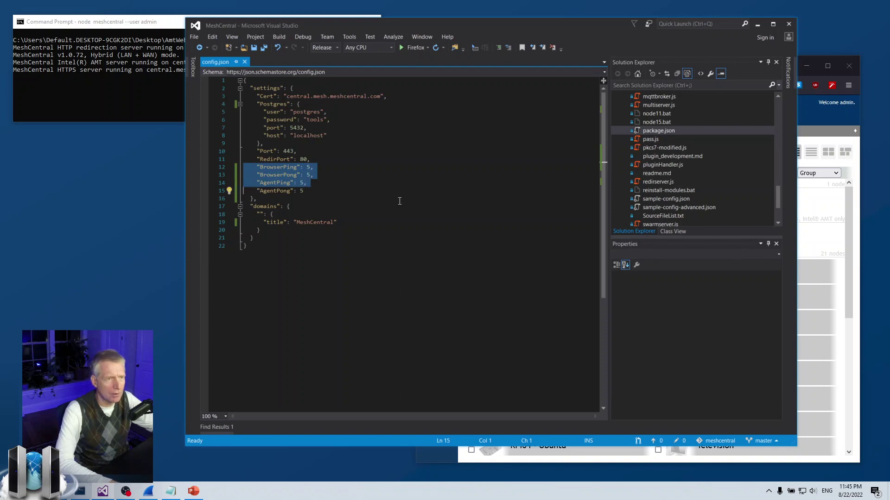
{"action": "key", "text": "Delete"}
{"action": "key", "text": "End"}
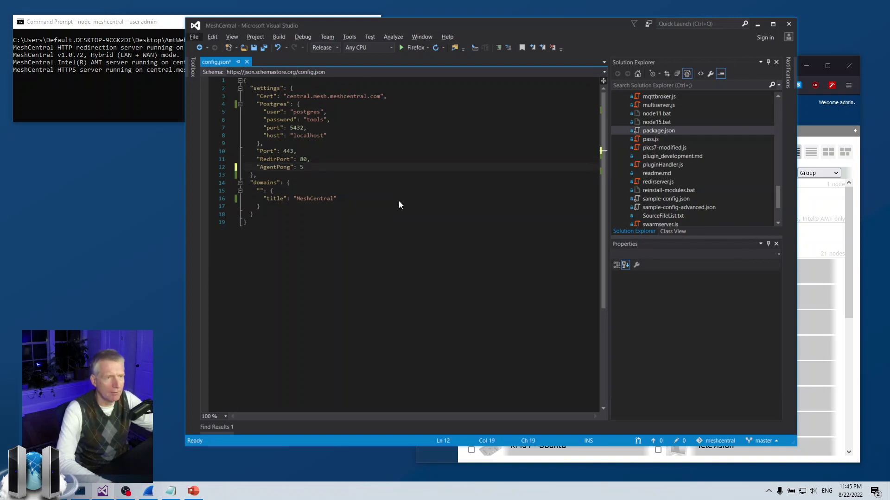
{"action": "key", "text": "ctrl+s"}
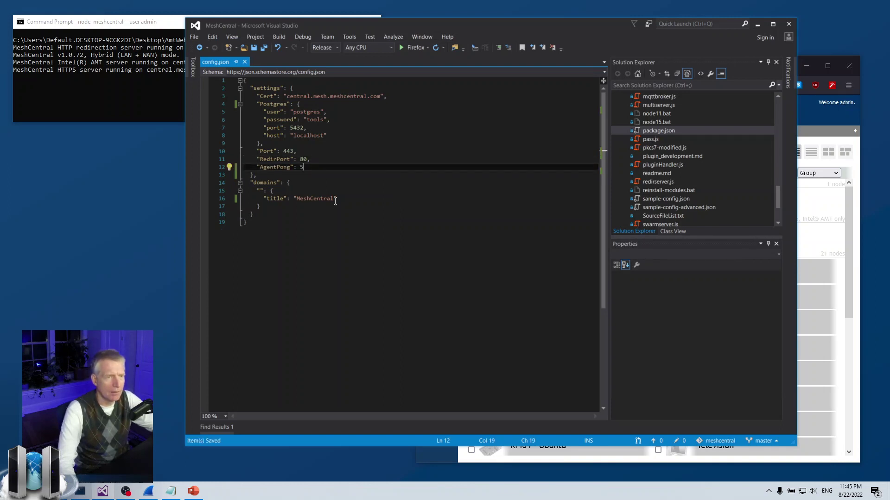
- Restart the MeshCentral server from the console and minimize Visual Studio
{"action": "left_click", "coordinate": [107, 86]}
{"action": "key", "text": "ctrl+c"}
{"action": "key", "text": "Up"}
{"action": "key", "text": "Return"}
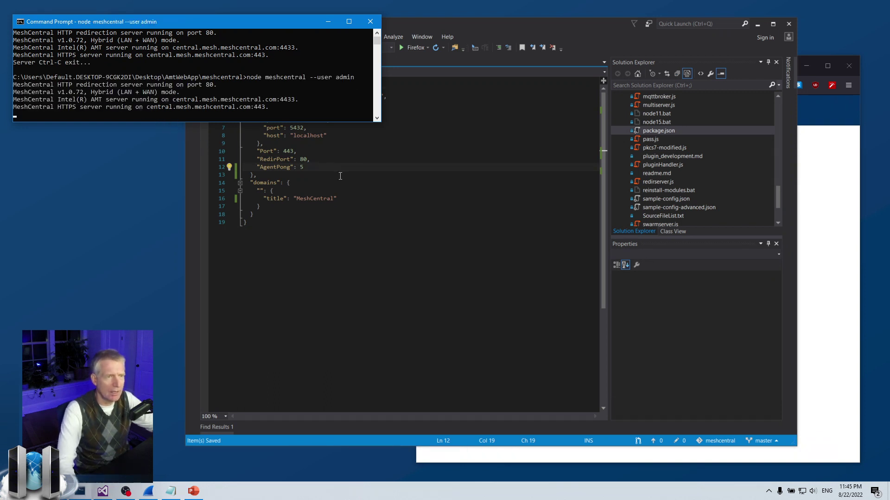
{"action": "left_click", "coordinate": [314, 169]}
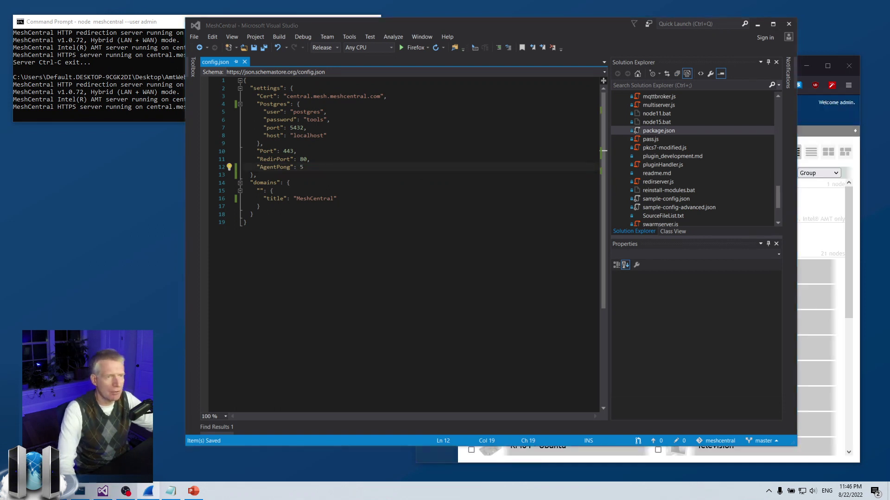
{"action": "left_click", "coordinate": [757, 26]}
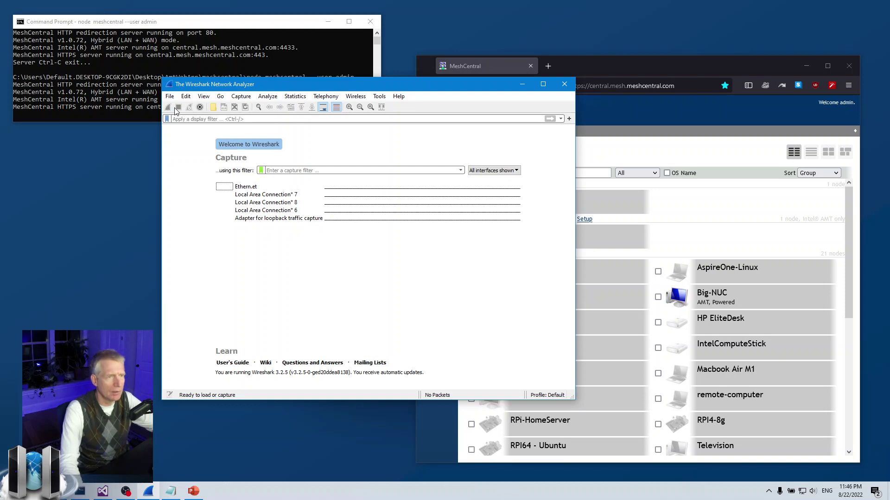
- Start an Ethernet capture filtered to port 443 traffic between 192.168.2.143 and 192.168.2.147
{"action": "double_click", "coordinate": [243, 189]}
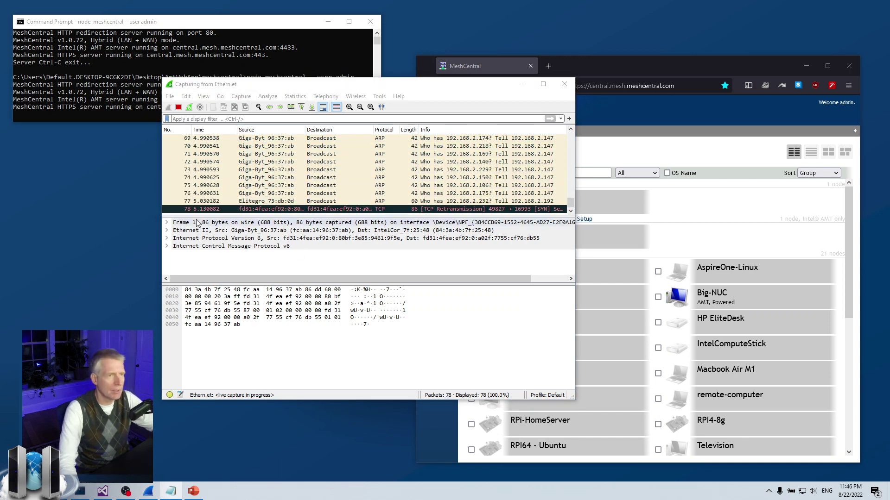
{"action": "left_click", "coordinate": [287, 119]}
{"action": "key", "text": "ctrl+v"}
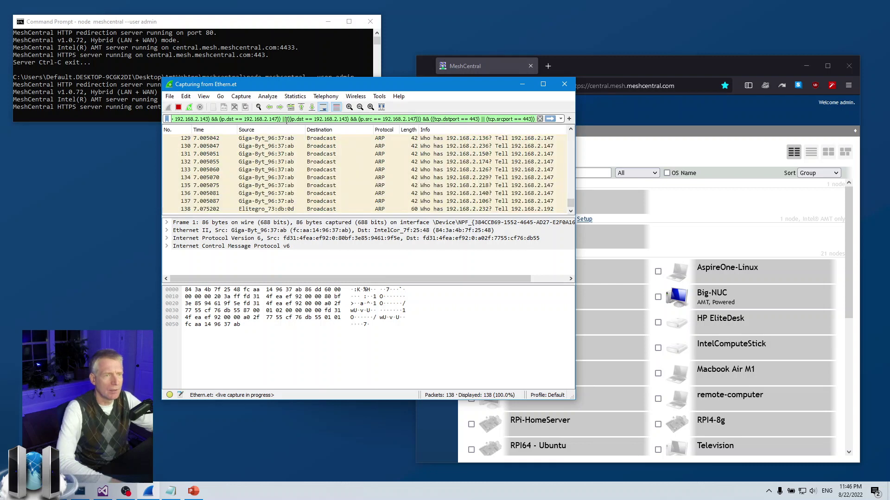
{"action": "key", "text": "Return"}
{"action": "key", "text": "ctrl+e"}
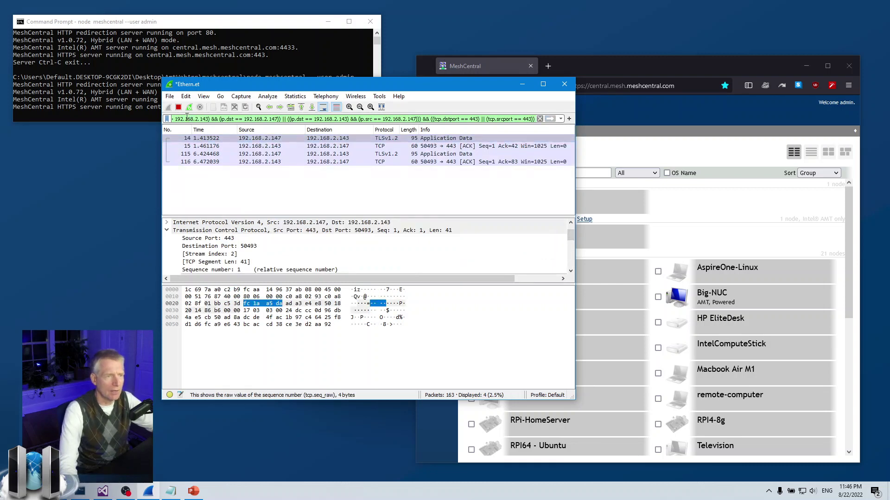
{"action": "left_click", "coordinate": [602, 274]}
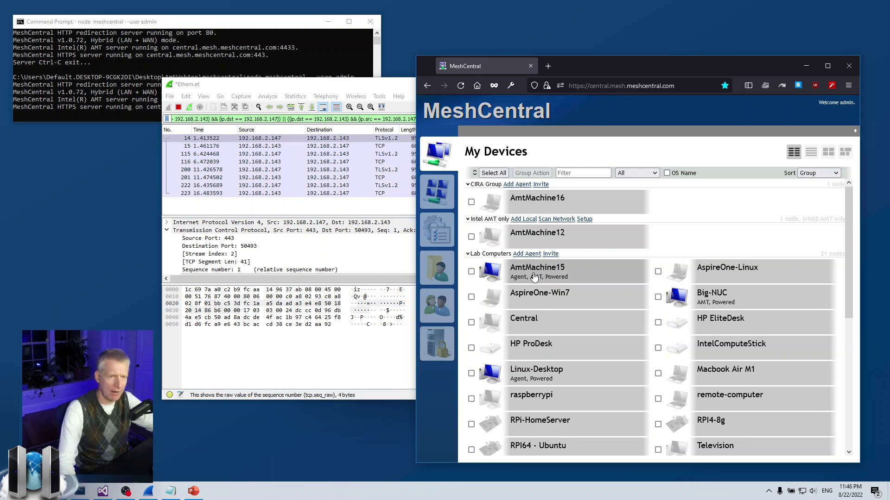
{"action": "left_click", "coordinate": [327, 209]}
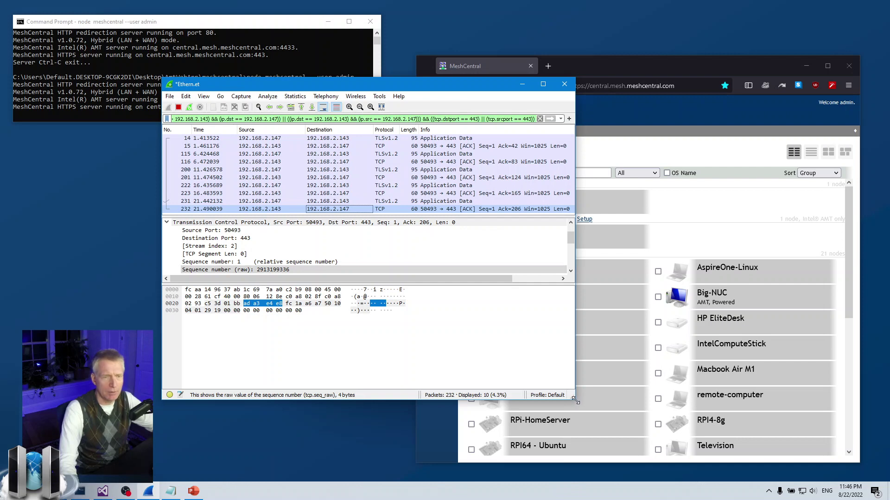
{"action": "left_click_drag", "start_coordinate": [575, 399], "coordinate": [645, 431]}
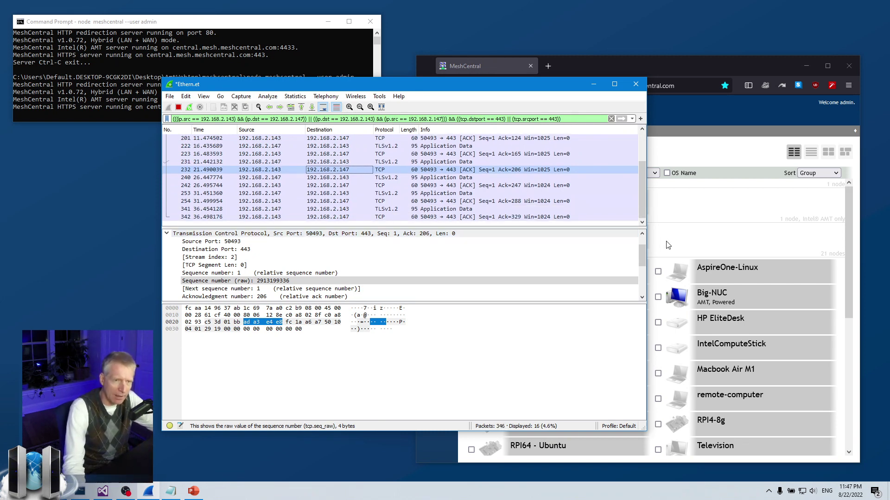
- Inspect TLS Application Data packets 341, 342 and 419, then stop the capture
{"action": "left_click", "coordinate": [439, 210]}
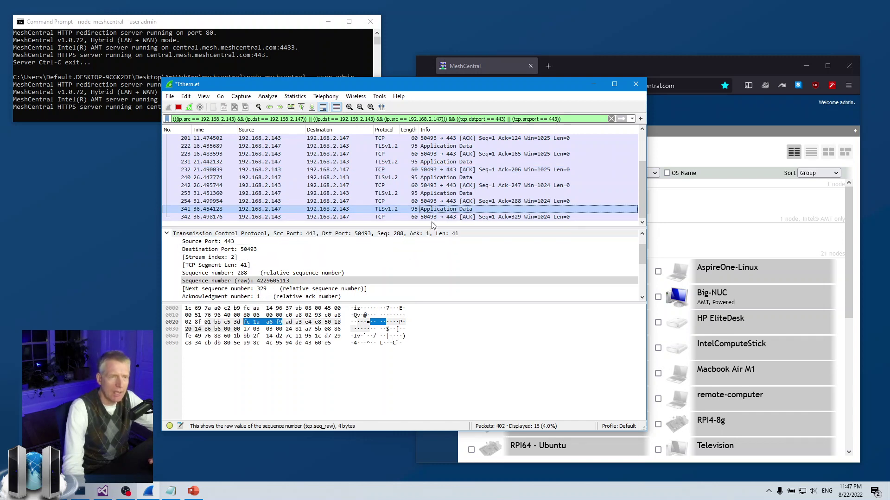
{"action": "key", "text": "Down"}
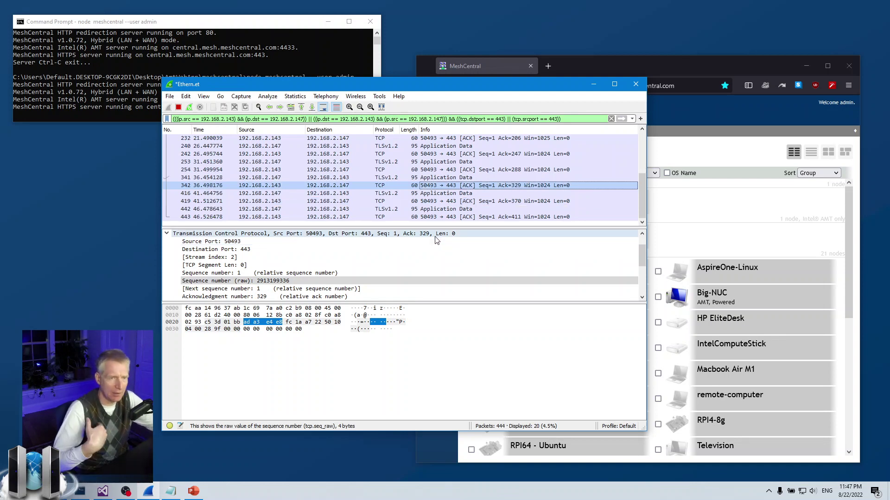
{"action": "key", "text": "Down"}
{"action": "key", "text": "Down"}
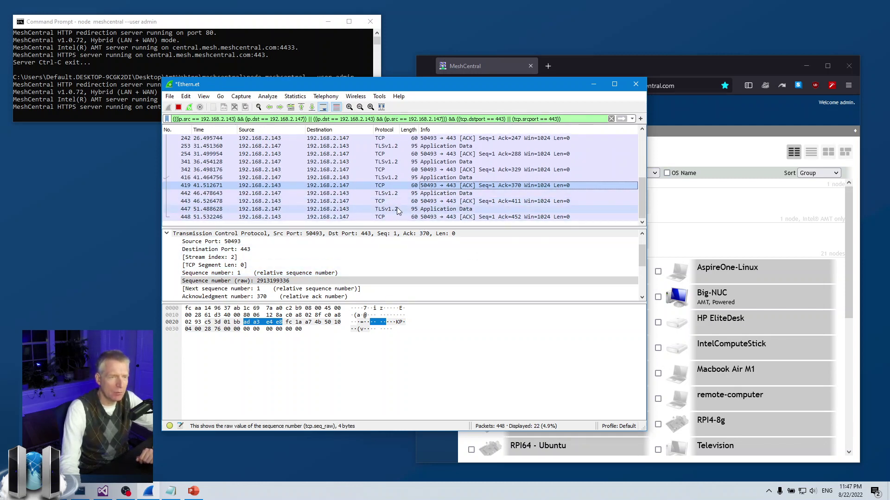
{"action": "left_click", "coordinate": [179, 108]}
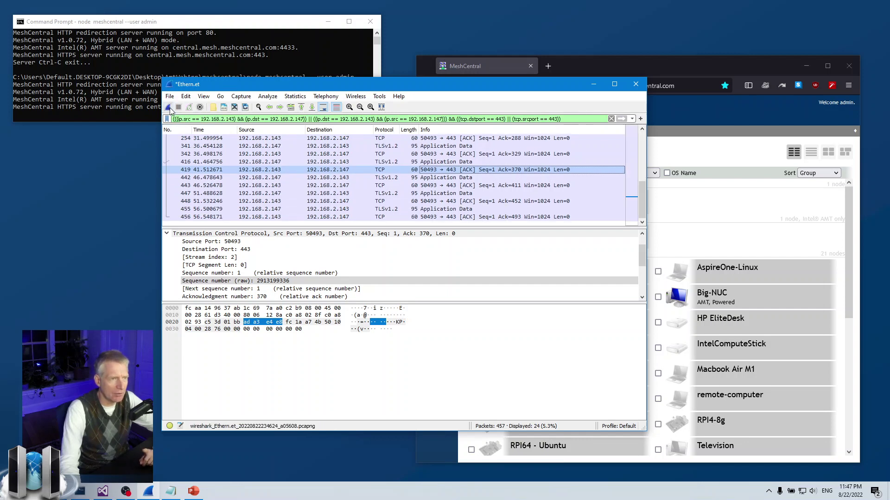
- Start a fresh capture discarding old packets, and restart the MeshCentral server
{"action": "left_click", "coordinate": [169, 108]}
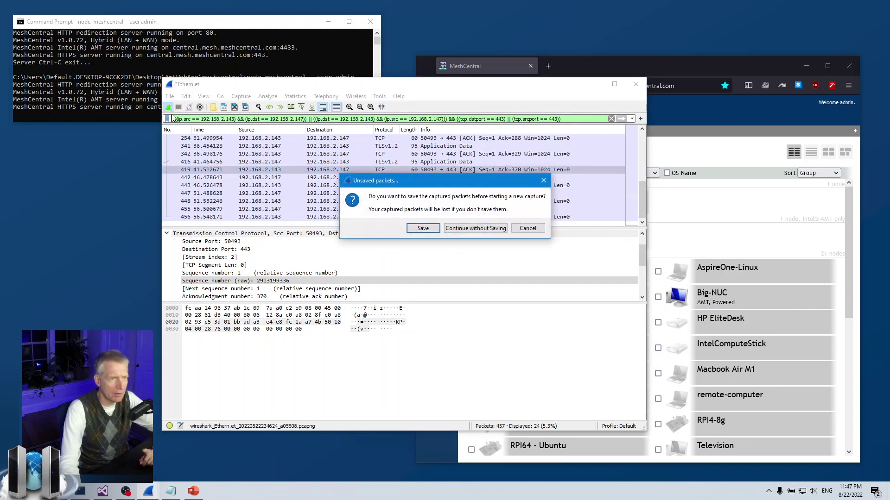
{"action": "left_click", "coordinate": [469, 229]}
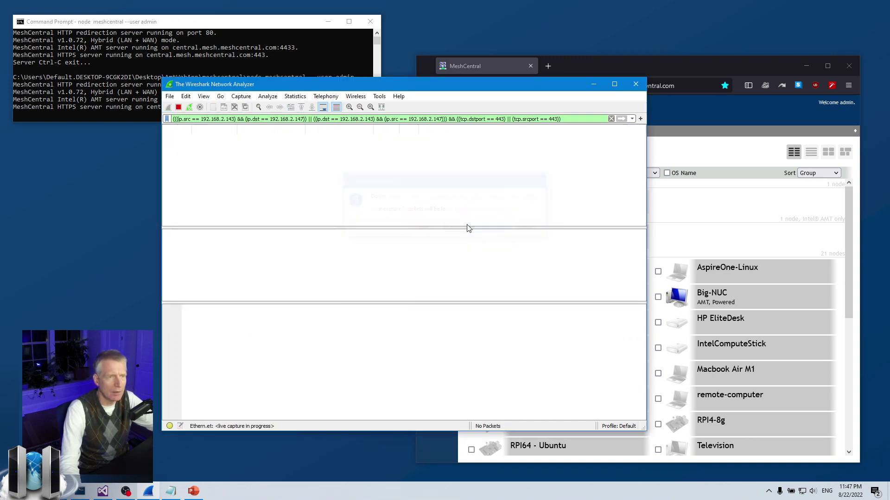
{"action": "left_click", "coordinate": [226, 60]}
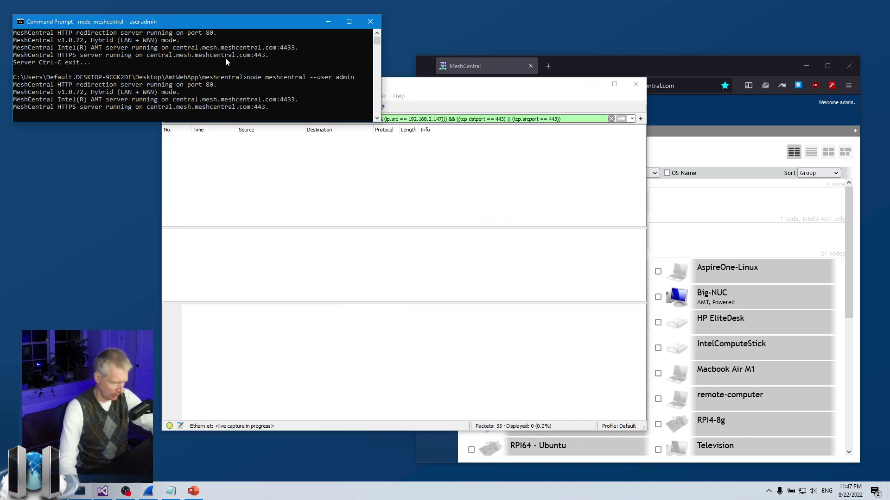
{"action": "key", "text": "ctrl+c"}
{"action": "key", "text": "Up"}
{"action": "key", "text": "Return"}
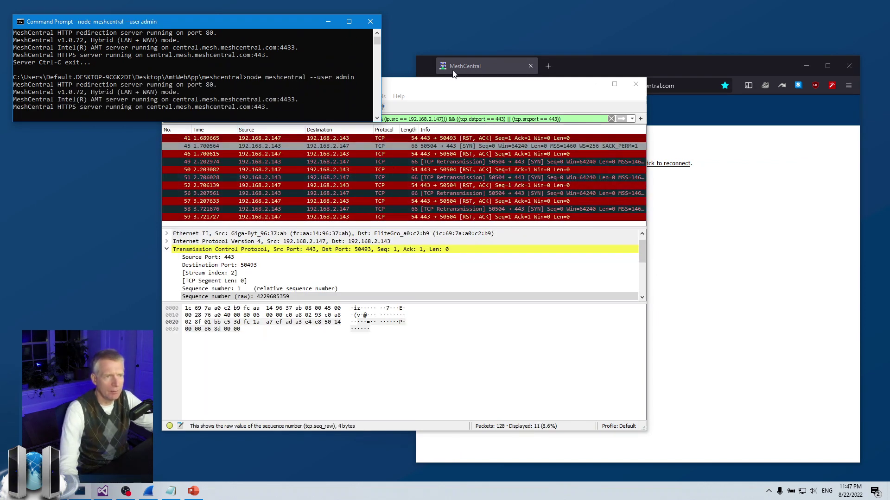
- Watch the 95-byte TLS Application Data and ACKs recurring every five seconds
{"action": "left_click", "coordinate": [444, 86]}
{"action": "left_click_drag", "start_coordinate": [444, 88], "coordinate": [430, 48]}
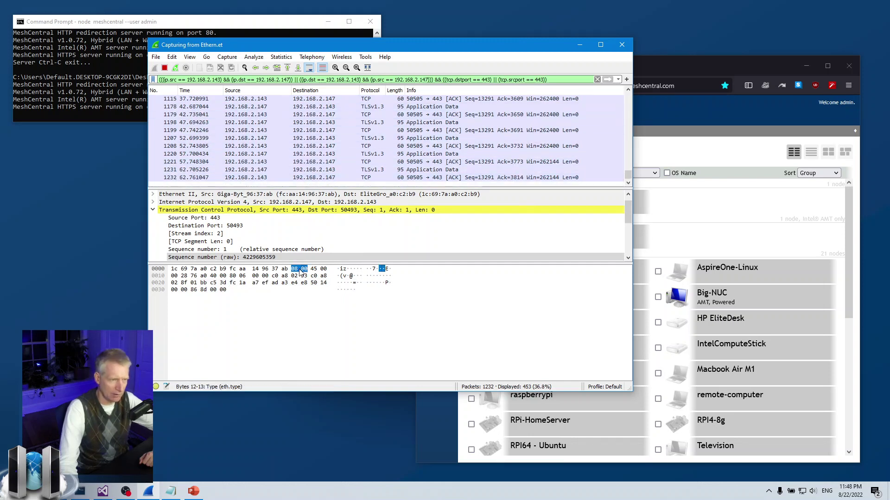
{"action": "left_click_drag", "start_coordinate": [383, 45], "coordinate": [343, 54]}
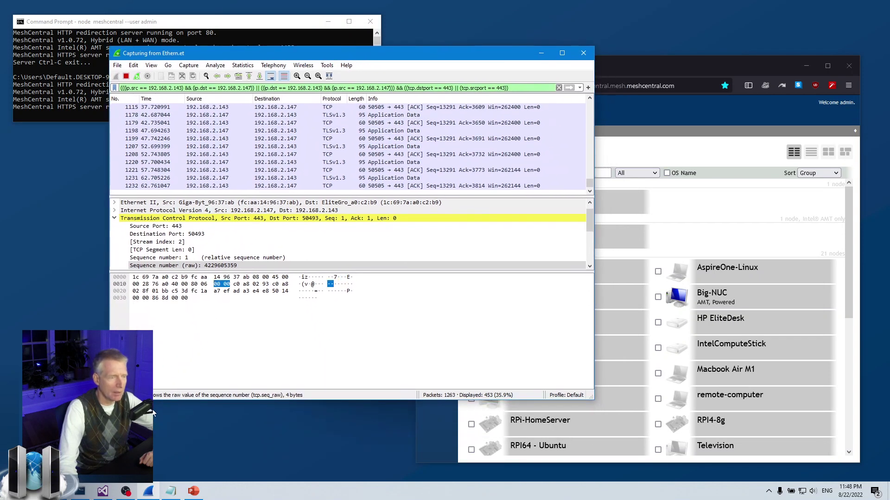
- Rename AgentPong to AgentPing in config.json and save the file
{"action": "key", "text": "alt+Tab"}
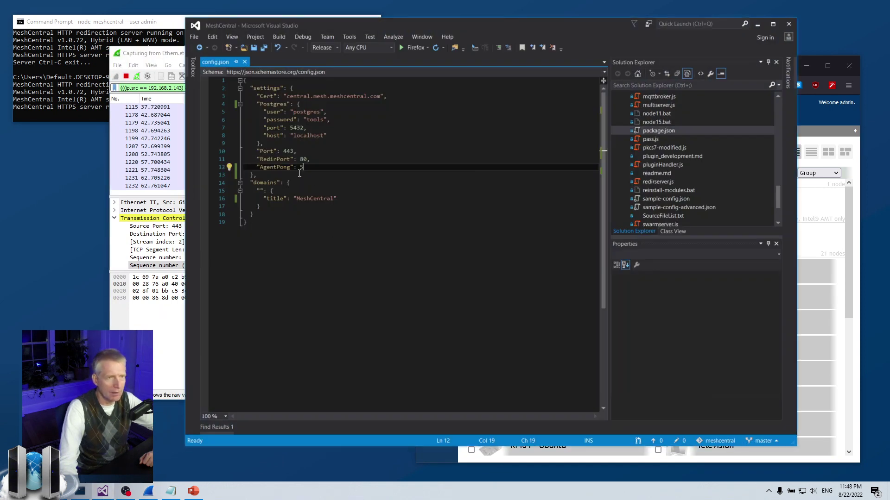
{"action": "left_click_drag", "start_coordinate": [276, 167], "coordinate": [290, 167]}
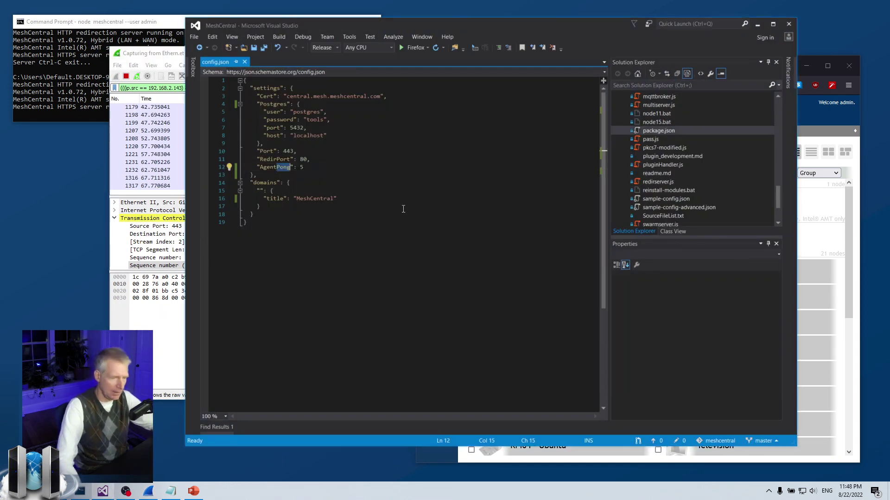
{"action": "key", "text": "BackSpace"}
{"action": "type", "text": "P"}
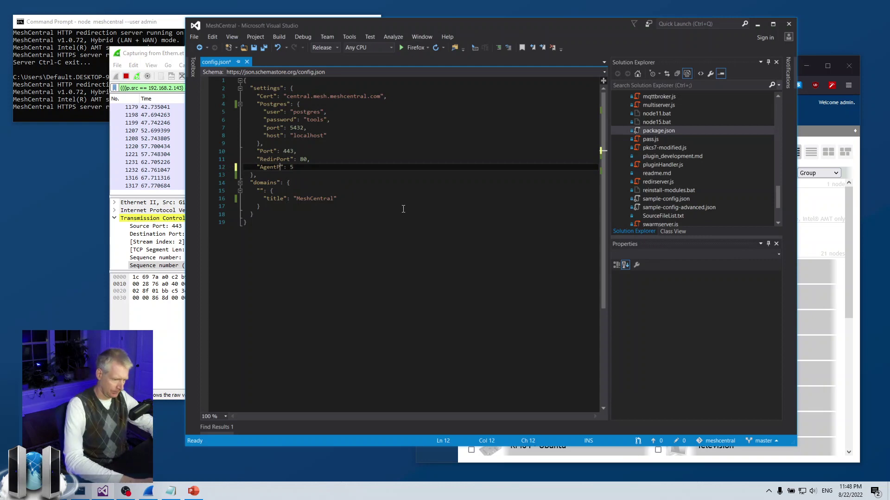
{"action": "type", "text": "ing"}
{"action": "key", "text": "ctrl+s"}
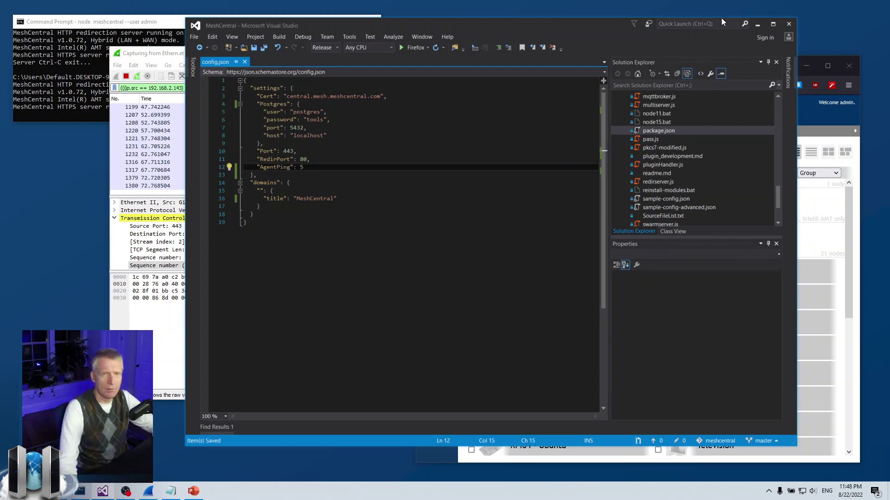
- Stop the MeshCentral server, clear the console with cls, and relaunch the server
{"action": "left_click", "coordinate": [757, 23]}
{"action": "left_click", "coordinate": [59, 66]}
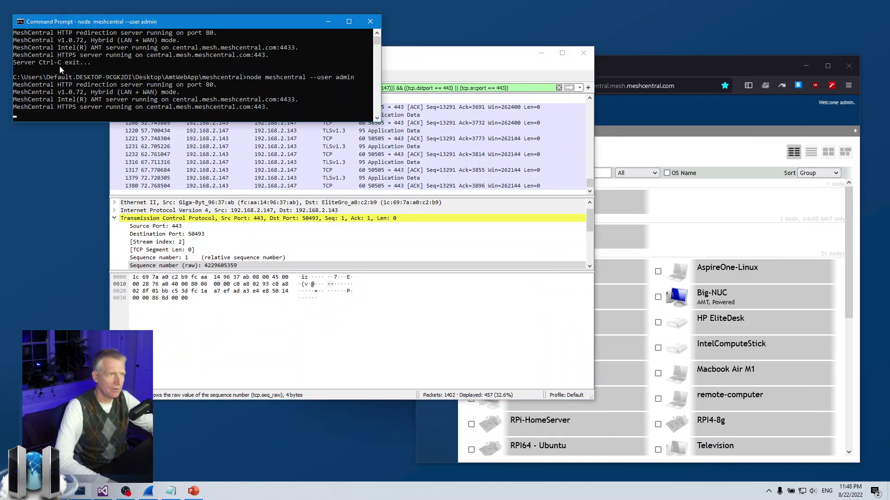
{"action": "key", "text": "ctrl+c"}
{"action": "key", "text": "ctrl+v"}
{"action": "type", "text": "cls"}
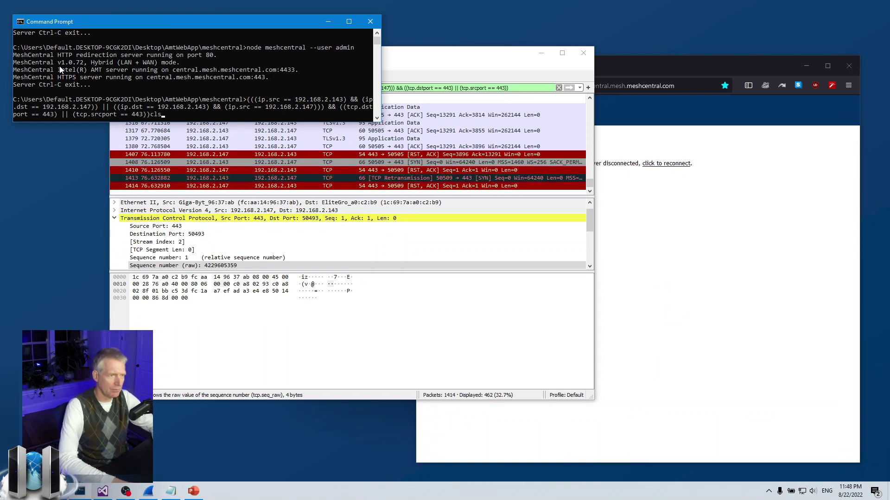
{"action": "key", "text": "Return"}
{"action": "type", "text": "cls"}
{"action": "key", "text": "Return"}
{"action": "type", "text": "cls"}
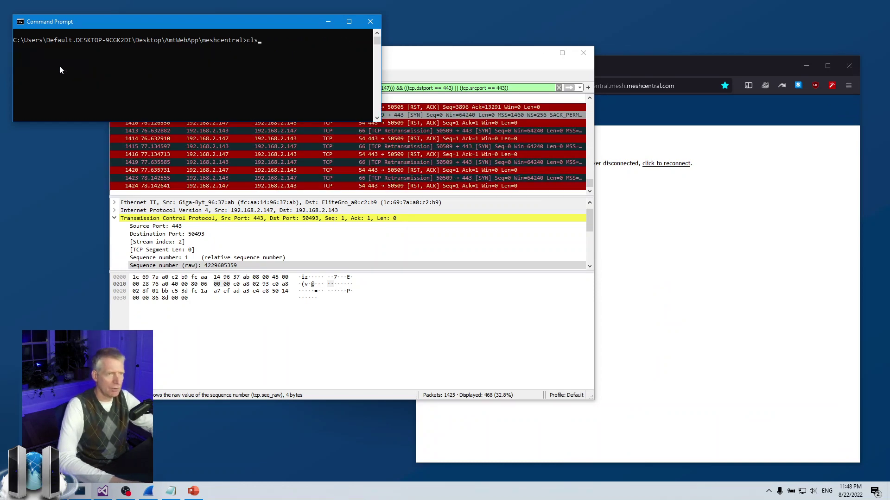
{"action": "key", "text": "Up"}
{"action": "key", "text": "Return"}
- Restart the Wireshark capture, continuing without saving the old packets
{"action": "left_click", "coordinate": [303, 249]}
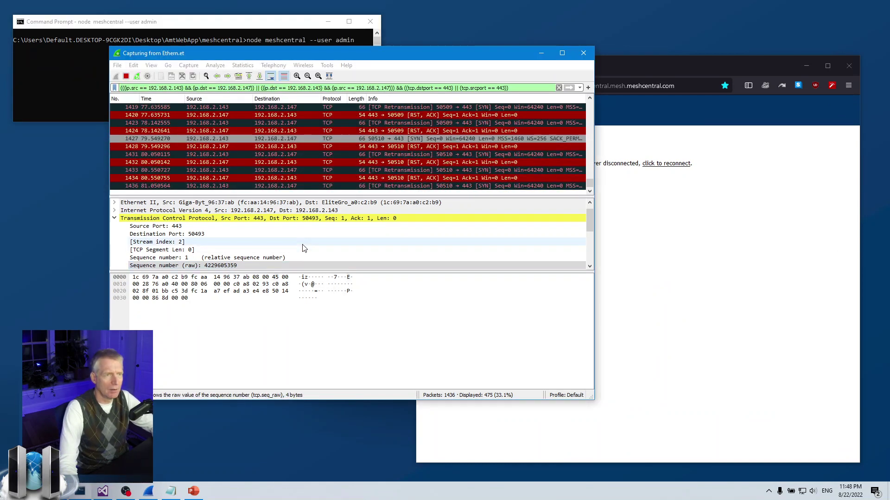
{"action": "left_click", "coordinate": [126, 76]}
{"action": "left_click", "coordinate": [115, 76]}
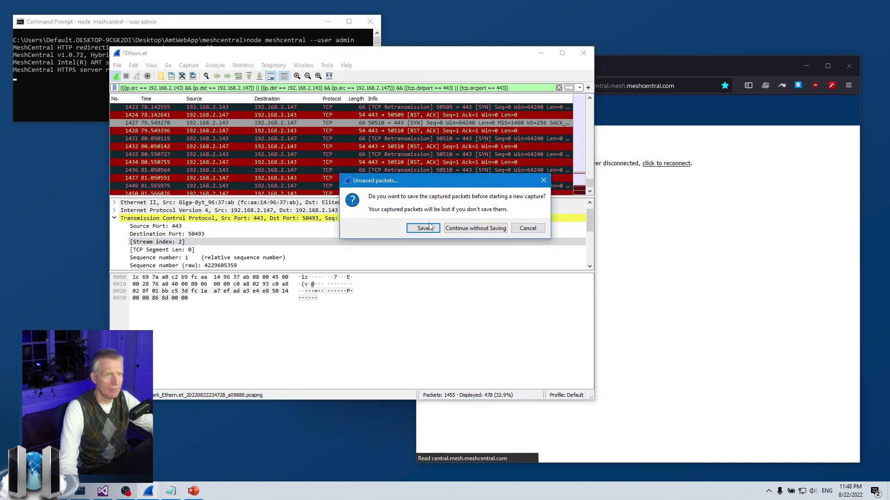
{"action": "left_click", "coordinate": [477, 228]}
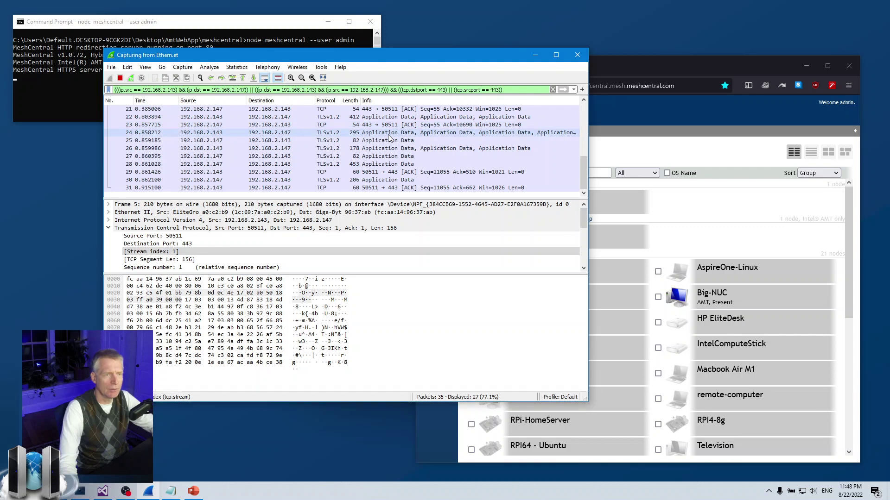
- Scroll the packet list to the bottom, past the FIN/RST teardown, to the newest packets
{"action": "scroll", "coordinate": [389, 139], "scroll_direction": "down", "scroll_amount": 7}
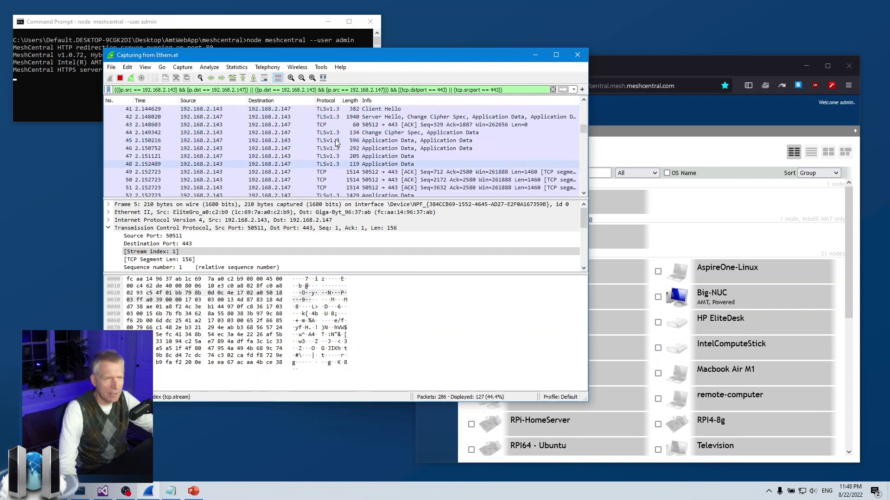
{"action": "scroll", "coordinate": [336, 149], "scroll_direction": "down", "scroll_amount": 10}
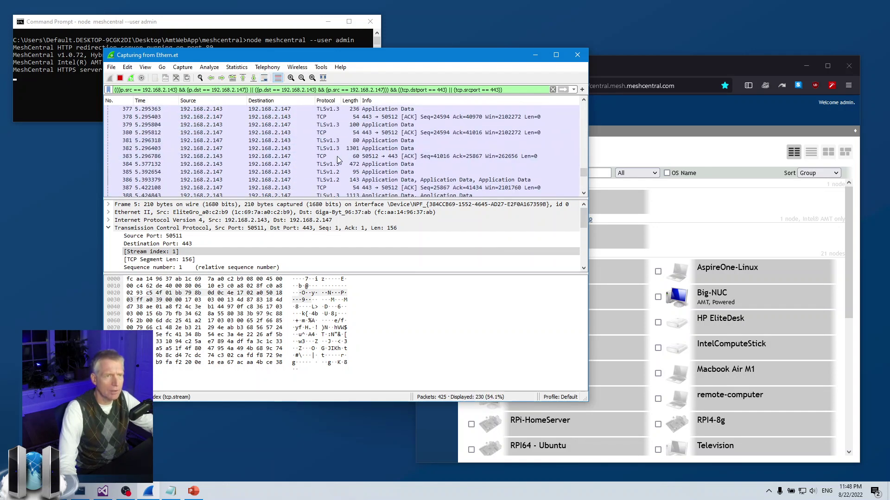
{"action": "scroll", "coordinate": [585, 160], "scroll_direction": "down", "scroll_amount": 10}
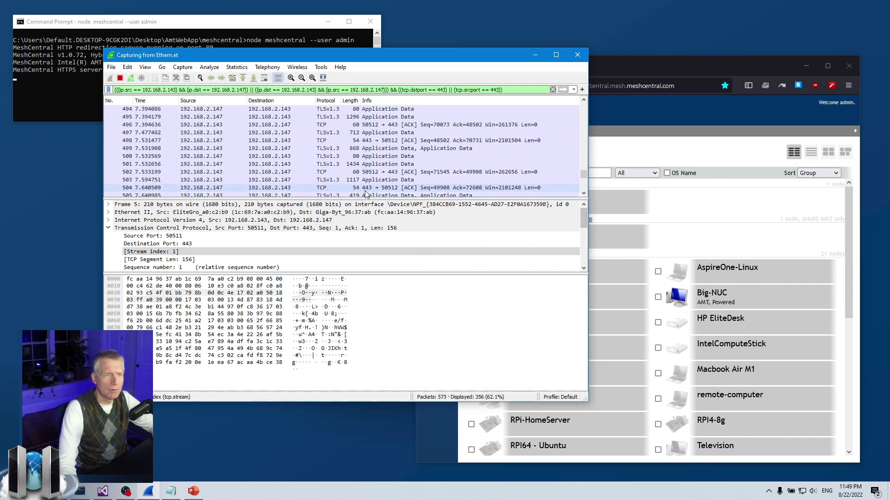
{"action": "scroll", "coordinate": [583, 193], "scroll_direction": "down", "scroll_amount": 10}
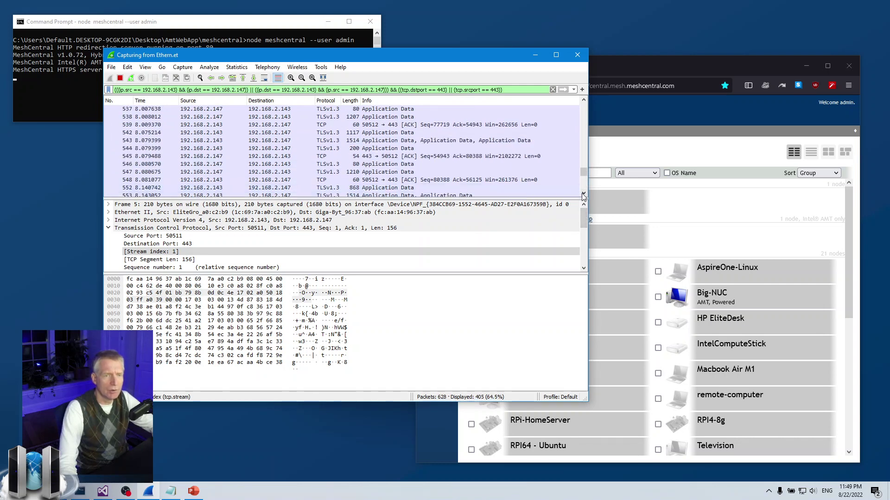
{"action": "left_click_drag", "start_coordinate": [583, 174], "coordinate": [585, 200]}
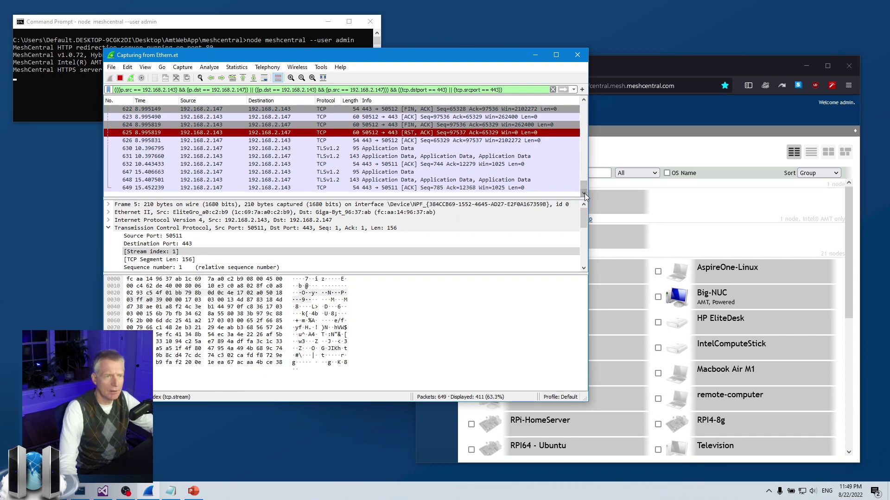
- Compare packets 647, 648 and 649: 95-byte Application Data, 143-byte reply and 54-byte ACK
{"action": "left_click", "coordinate": [235, 173]}
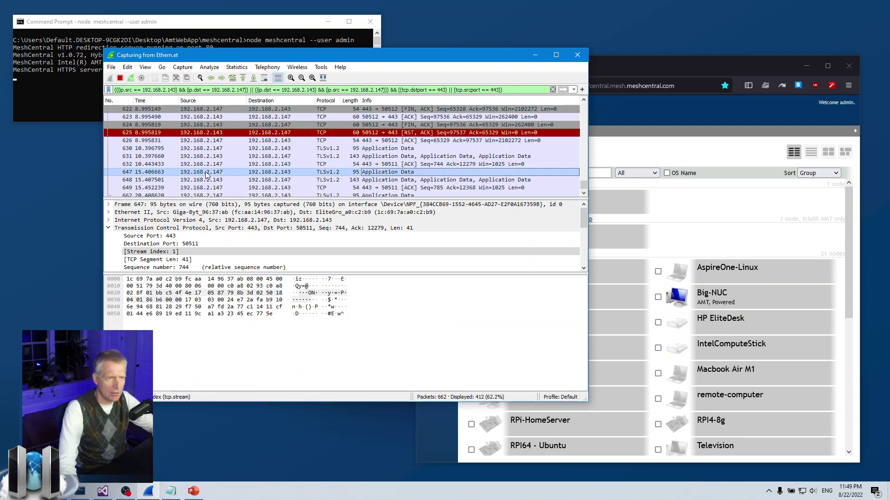
{"action": "left_click", "coordinate": [410, 182]}
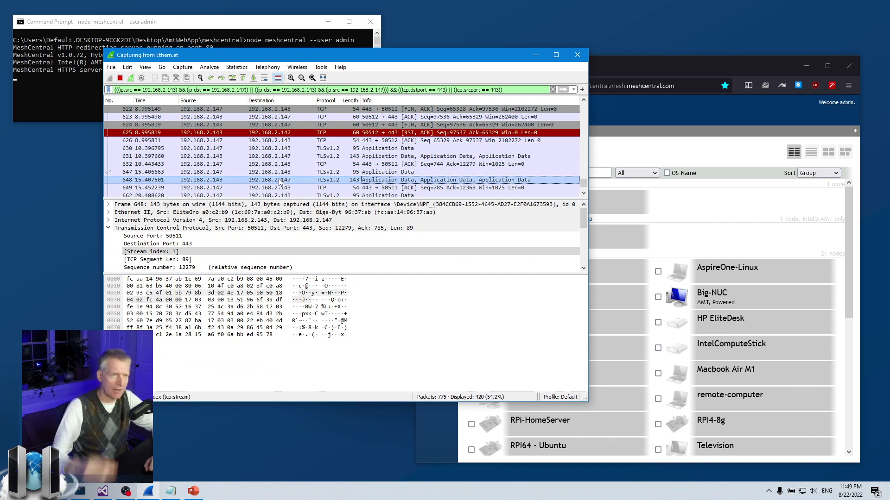
{"action": "left_click", "coordinate": [323, 188]}
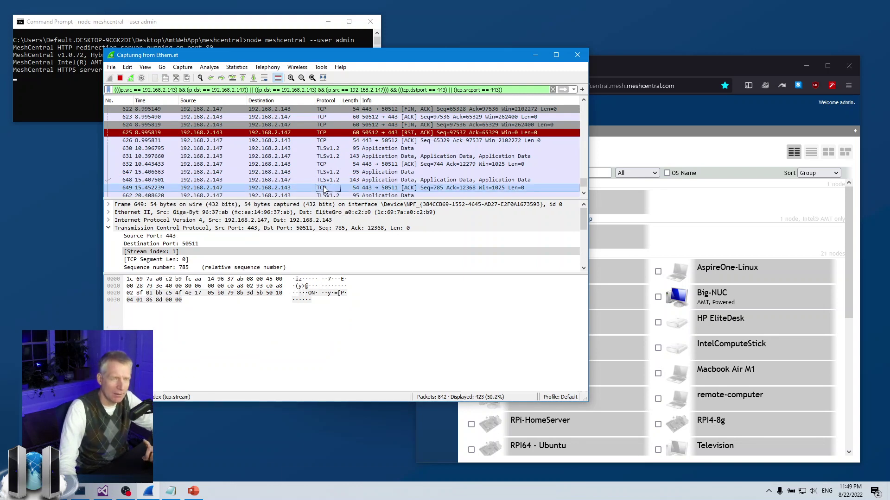
{"action": "left_click", "coordinate": [386, 181]}
{"action": "left_click", "coordinate": [388, 173]}
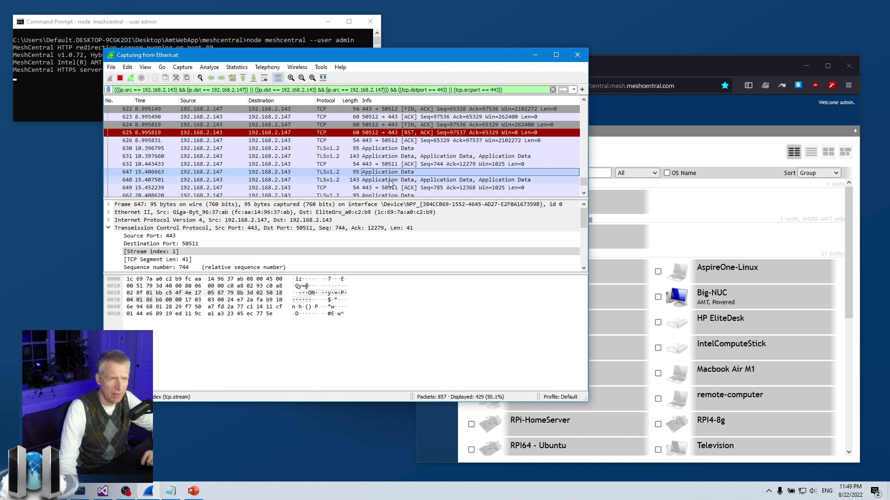
{"action": "left_click", "coordinate": [392, 181]}
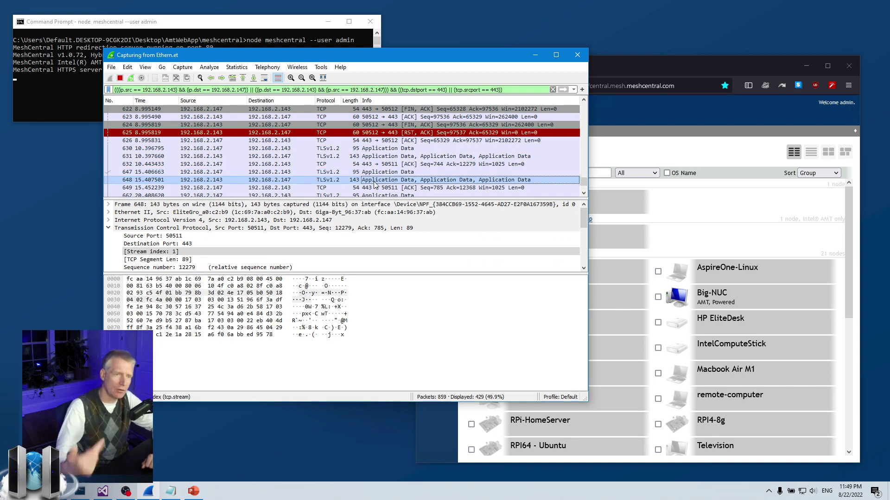
{"action": "left_click", "coordinate": [362, 173]}
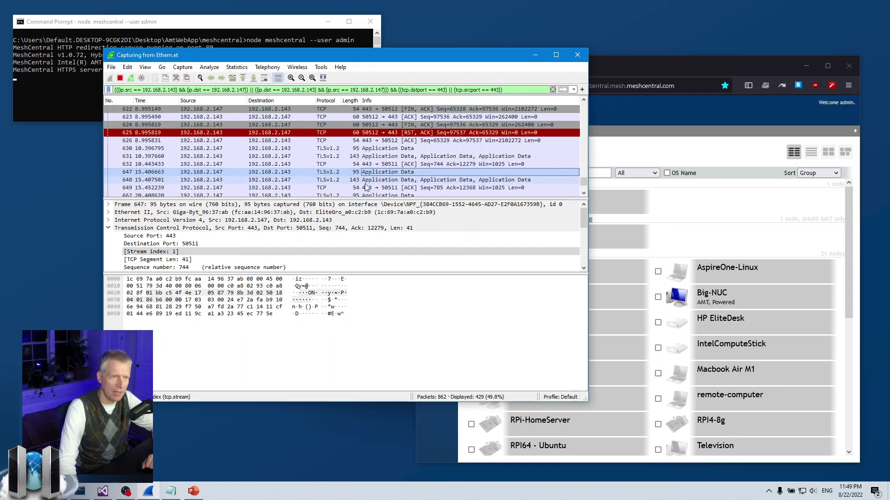
{"action": "left_click", "coordinate": [365, 181]}
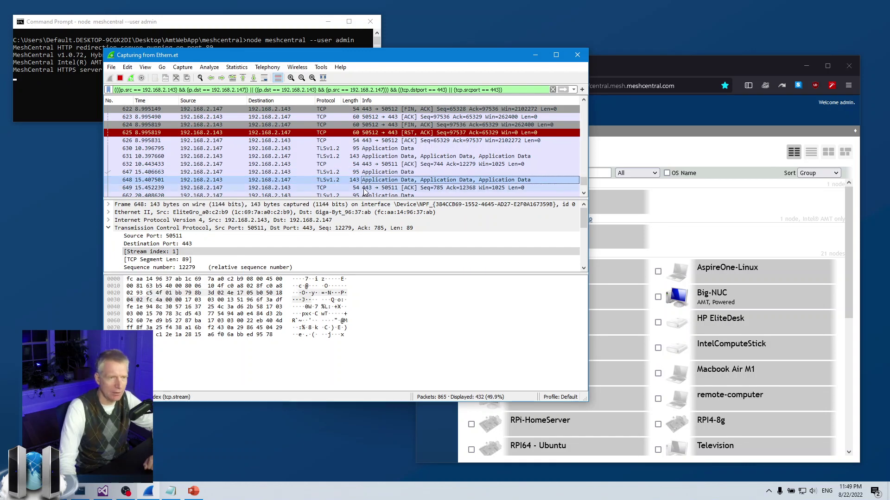
{"action": "left_click", "coordinate": [365, 189]}
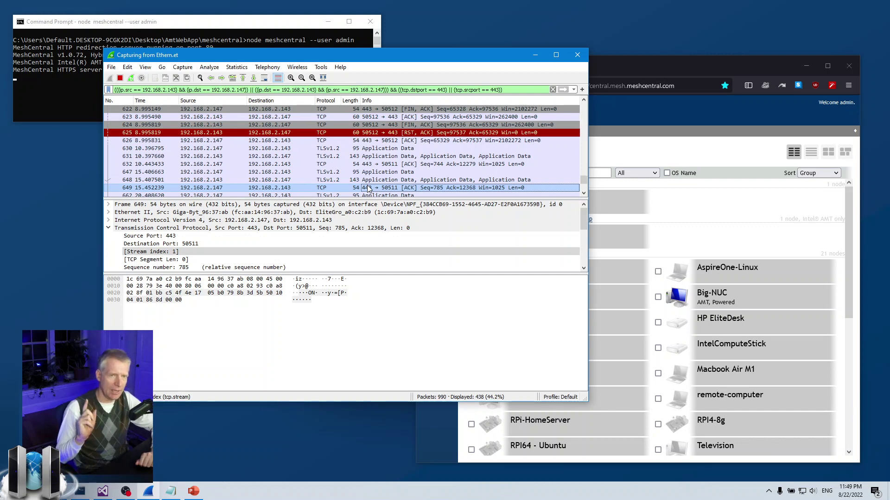
{"action": "left_click", "coordinate": [102, 492]}
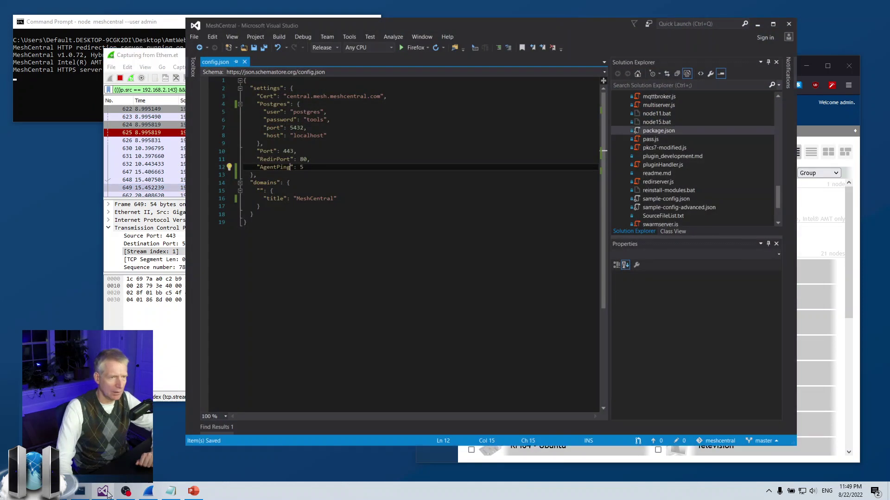
- Replace Ping with Pong in config.json's line 12 setting, then return to the Wireshark capture
{"action": "left_click_drag", "start_coordinate": [273, 168], "coordinate": [288, 166]}
{"action": "left_click", "coordinate": [290, 167]}
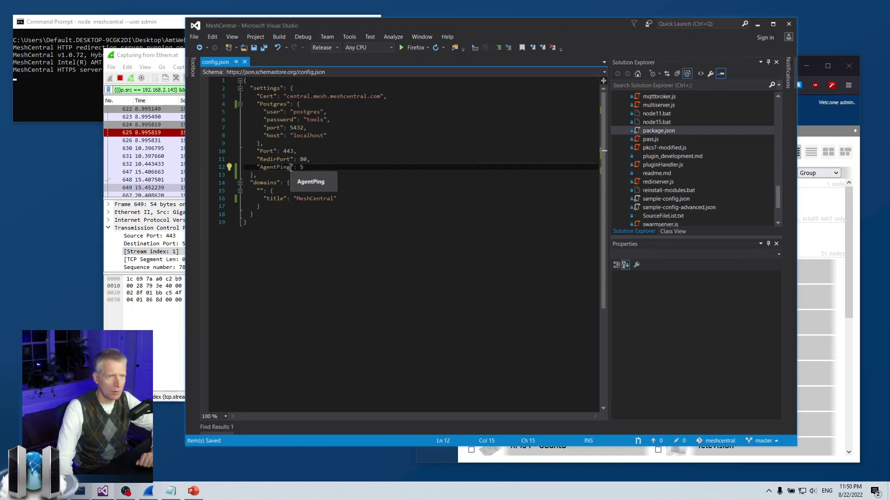
{"action": "left_click_drag", "start_coordinate": [314, 167], "coordinate": [239, 170]}
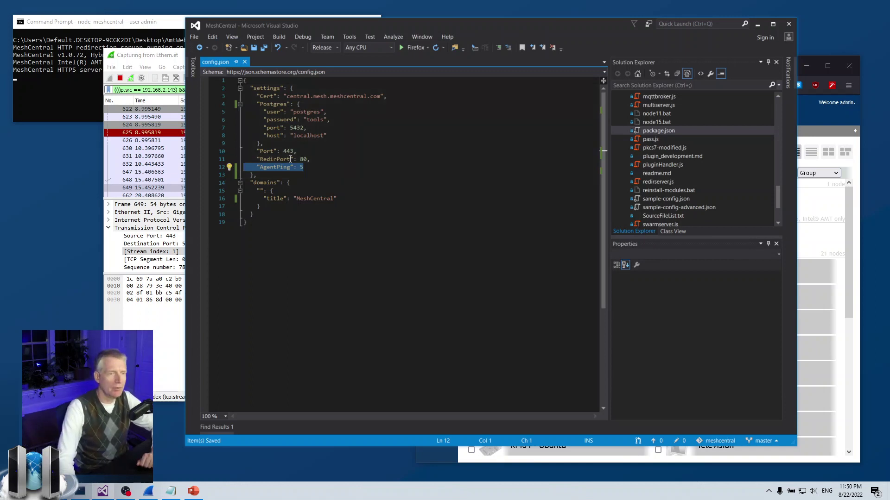
{"action": "left_click_drag", "start_coordinate": [277, 167], "coordinate": [290, 167]}
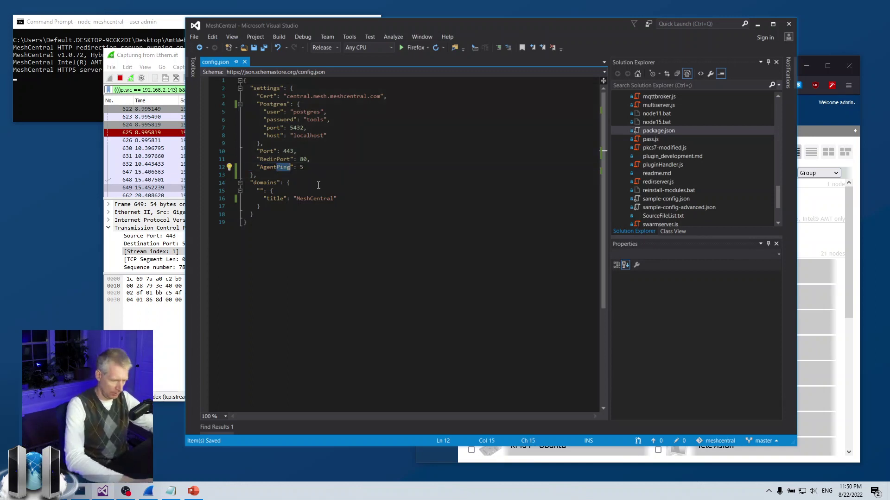
{"action": "type", "text": "Po"}
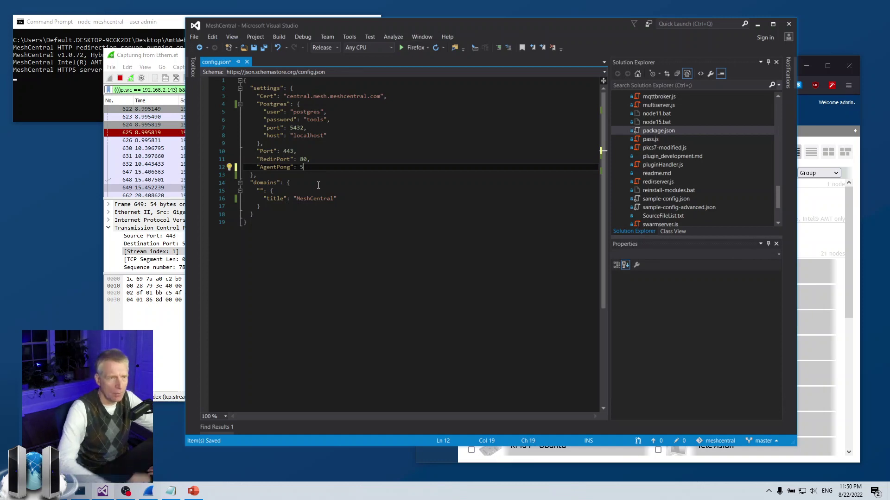
{"action": "left_click", "coordinate": [757, 24]}
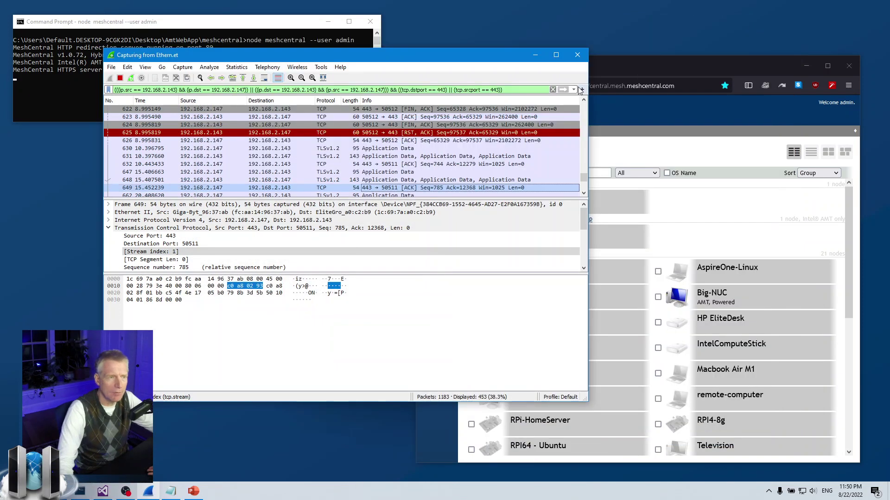